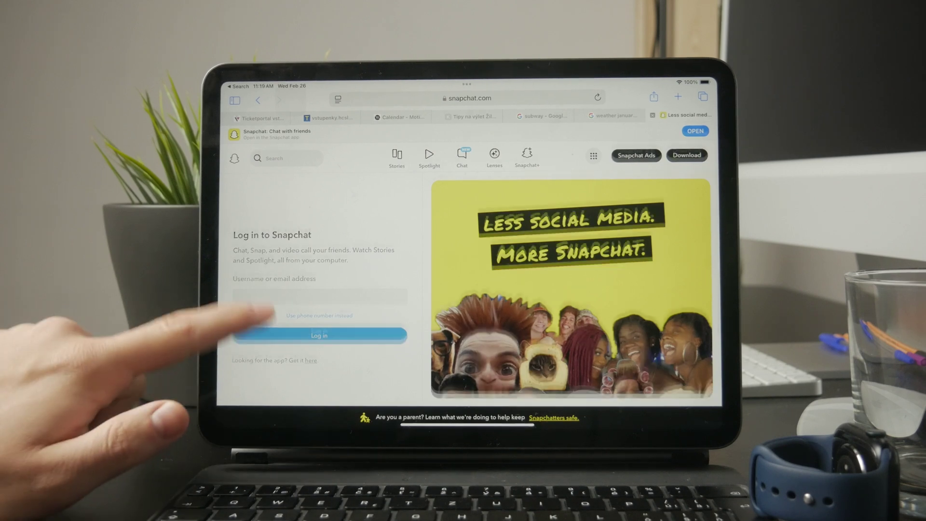
{"action": "scroll", "coordinate": [247, 312], "scroll_direction": "down", "scroll_amount": 2}
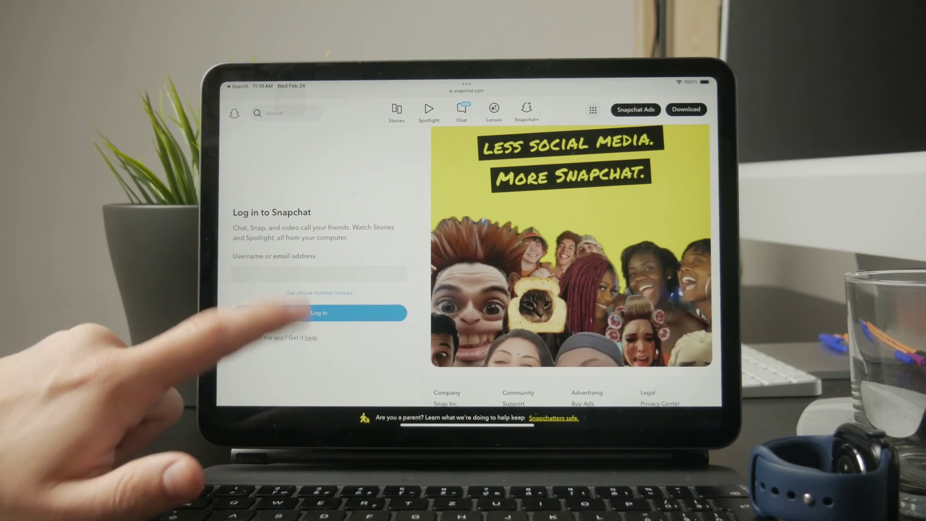
Log in to Snapchat Web using the saved iCloud login so the chat list appears.
{"action": "left_click", "coordinate": [318, 311]}
{"action": "left_click", "coordinate": [467, 388]}
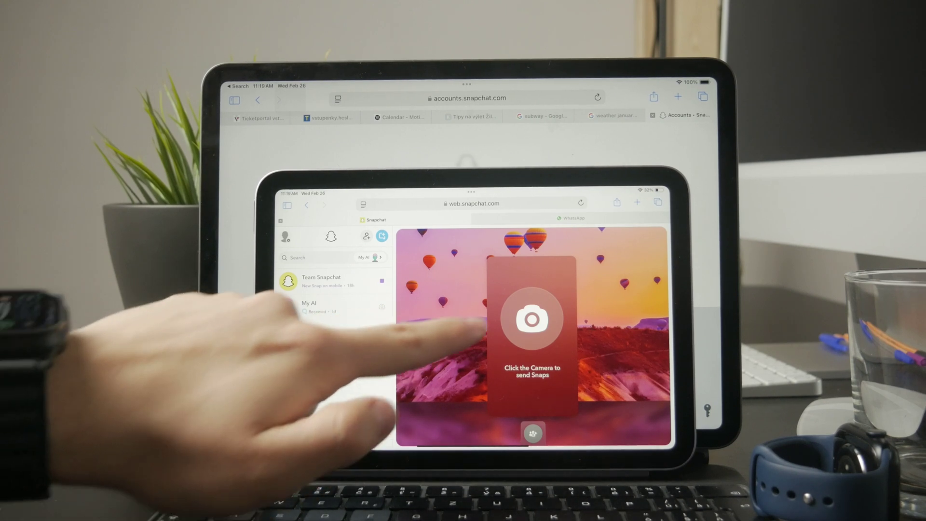
Peek at the My AI conversation and back out of it.
{"action": "left_click", "coordinate": [323, 307]}
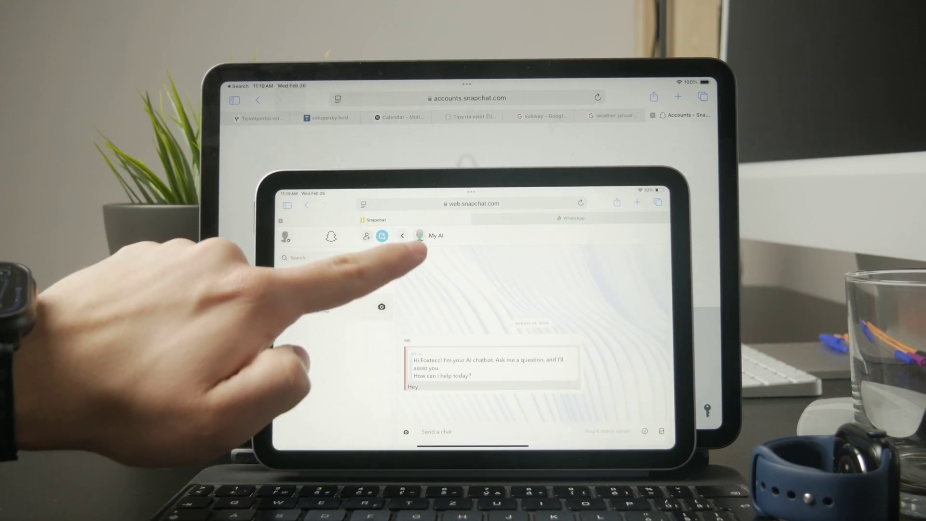
{"action": "left_click", "coordinate": [402, 235]}
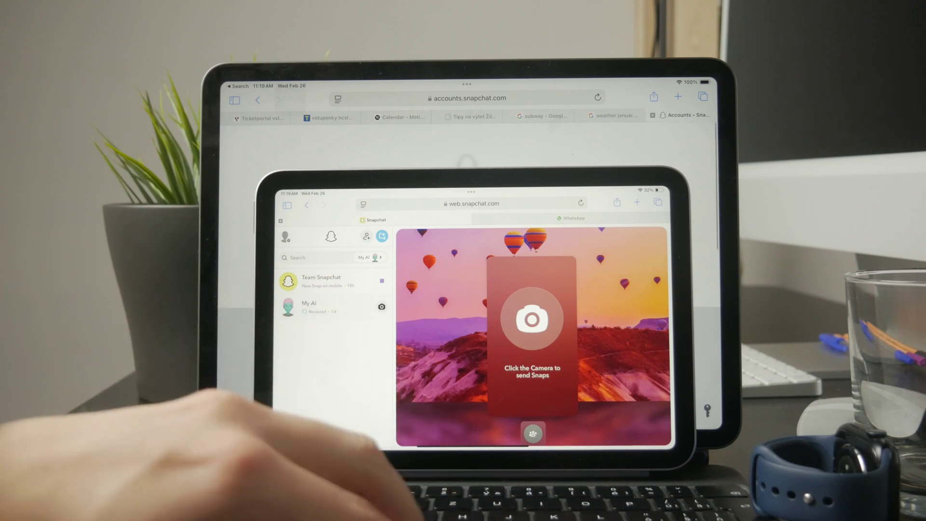
{"action": "key", "text": "super+h"}
View Team Snapchat's new snap, then leave the My AI conversation open.
{"action": "left_click", "coordinate": [319, 281]}
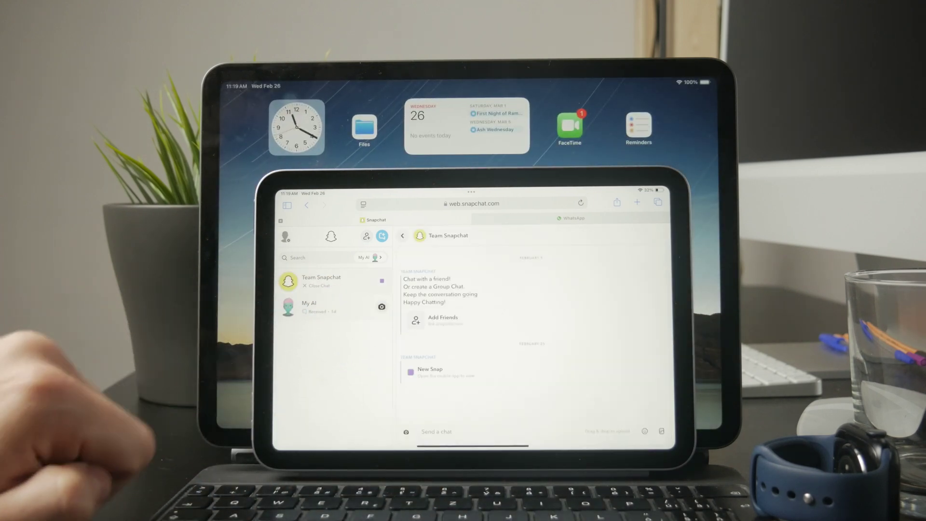
{"action": "left_click", "coordinate": [427, 371]}
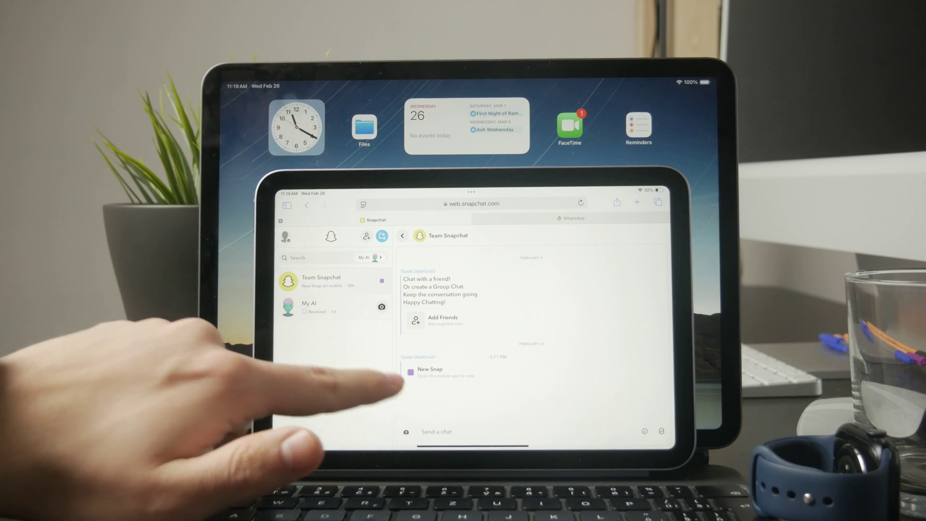
{"action": "left_click", "coordinate": [312, 305]}
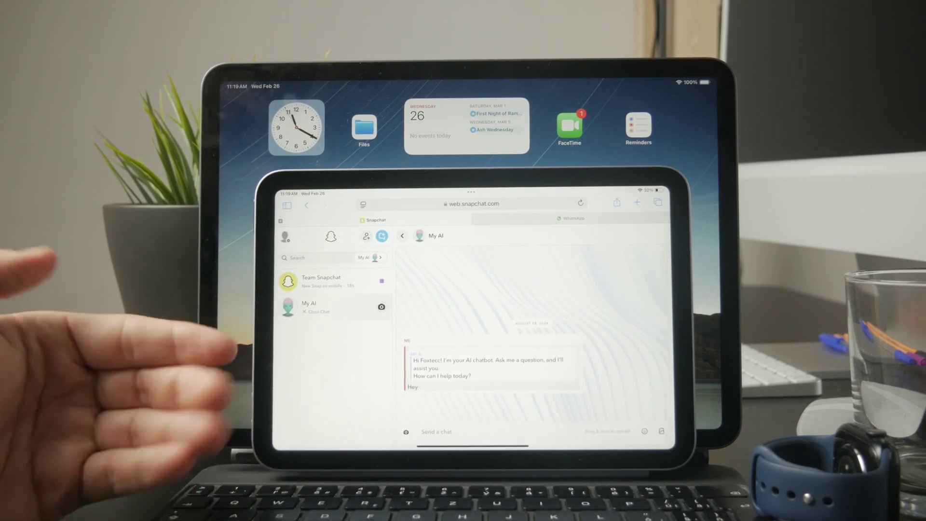
{"action": "left_click", "coordinate": [362, 204]}
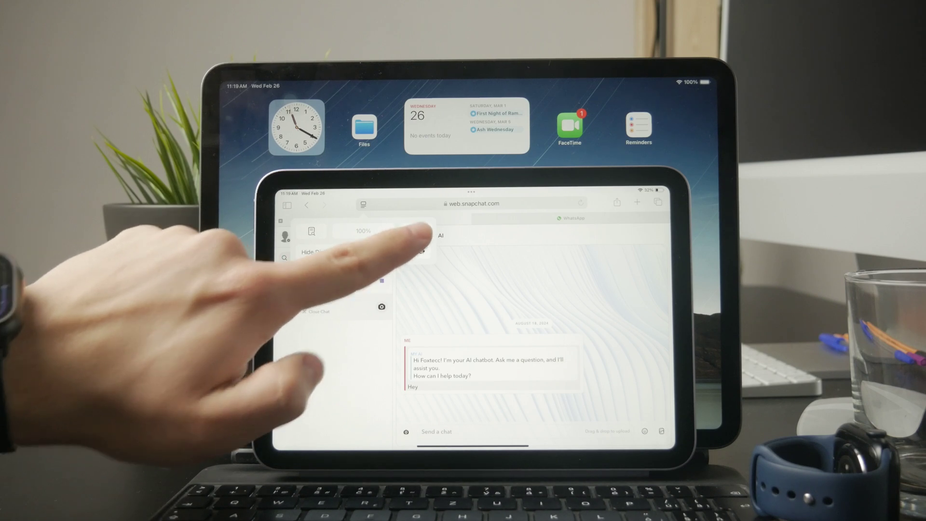
{"action": "left_click", "coordinate": [422, 250]}
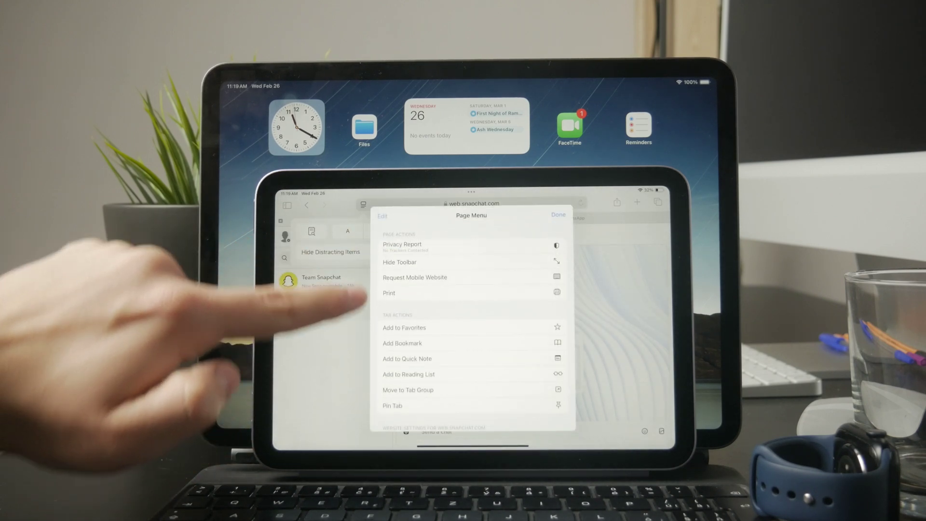
{"action": "left_click", "coordinate": [312, 247]}
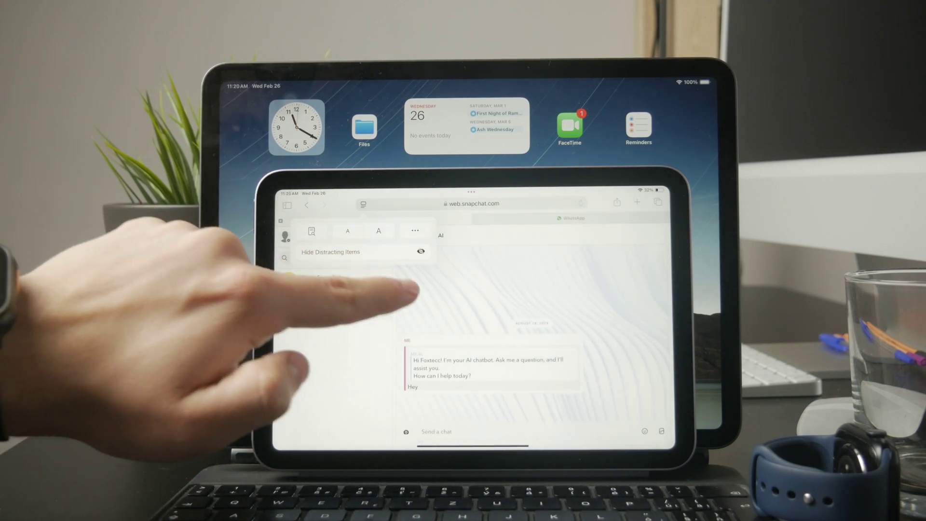
{"action": "left_click", "coordinate": [418, 288]}
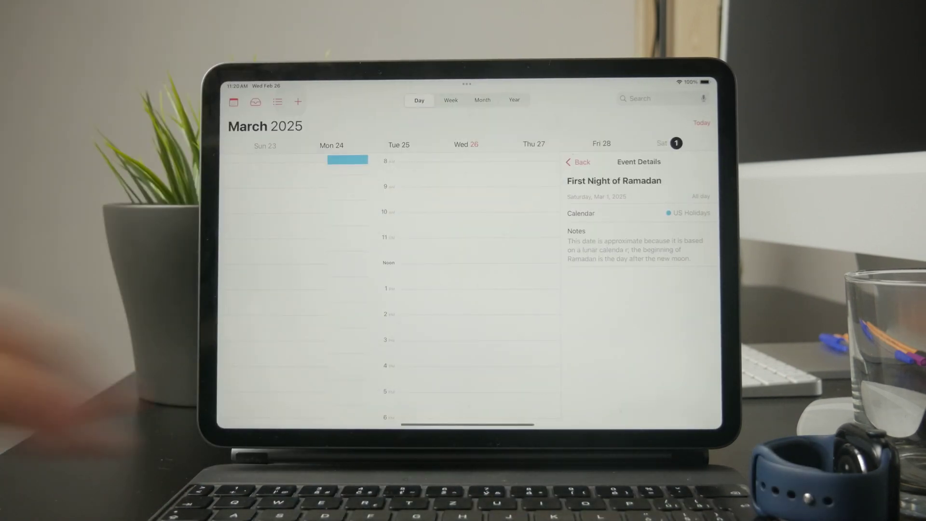
Bring up Spotlight search and launch Safari on the Snapchat accounts page.
{"action": "left_click_drag", "start_coordinate": [464, 423], "coordinate": [413, 304]}
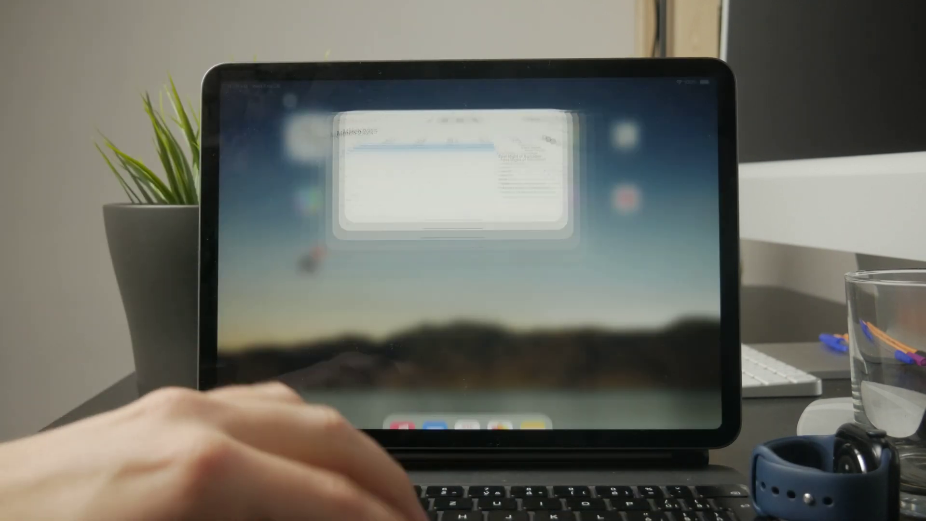
{"action": "left_click_drag", "start_coordinate": [372, 207], "coordinate": [362, 259]}
{"action": "left_click", "coordinate": [563, 174]}
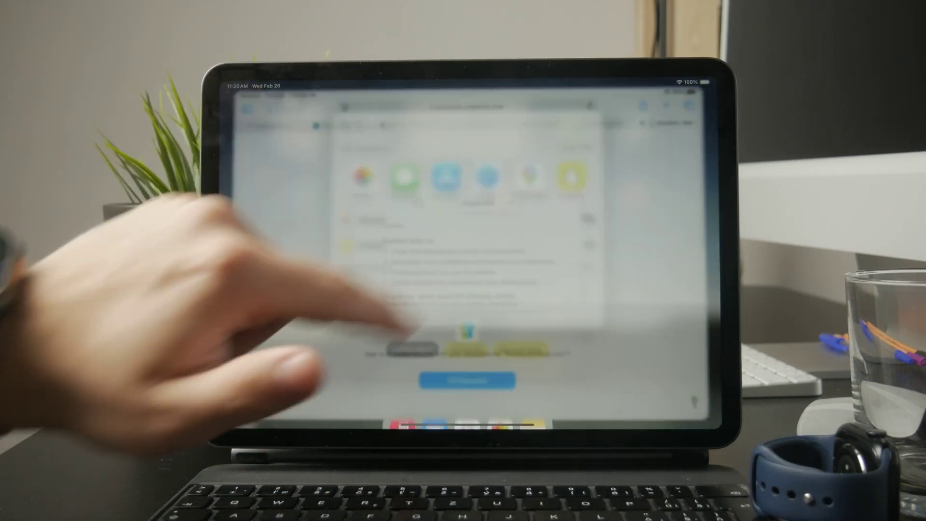
Accept the cookie notice on the login page, then return to the home screen.
{"action": "left_click", "coordinate": [469, 354]}
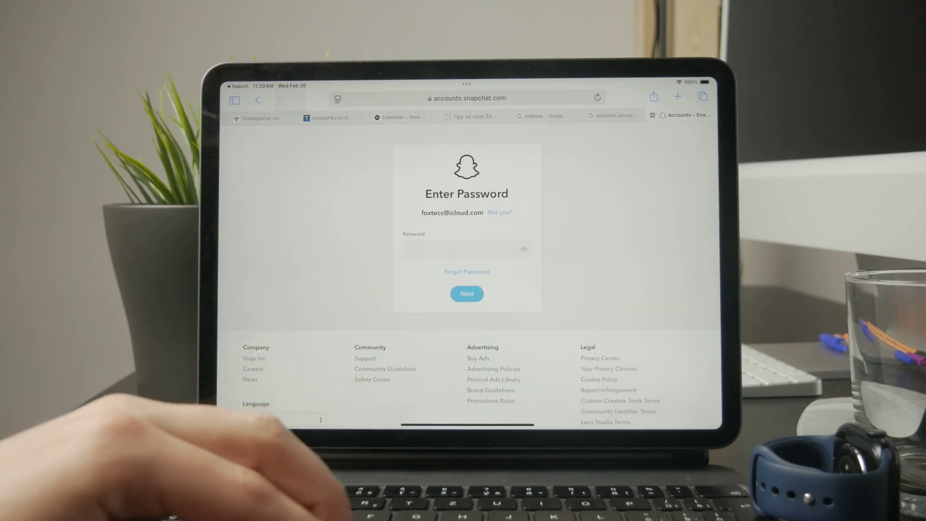
{"action": "left_click_drag", "start_coordinate": [464, 423], "coordinate": [449, 289]}
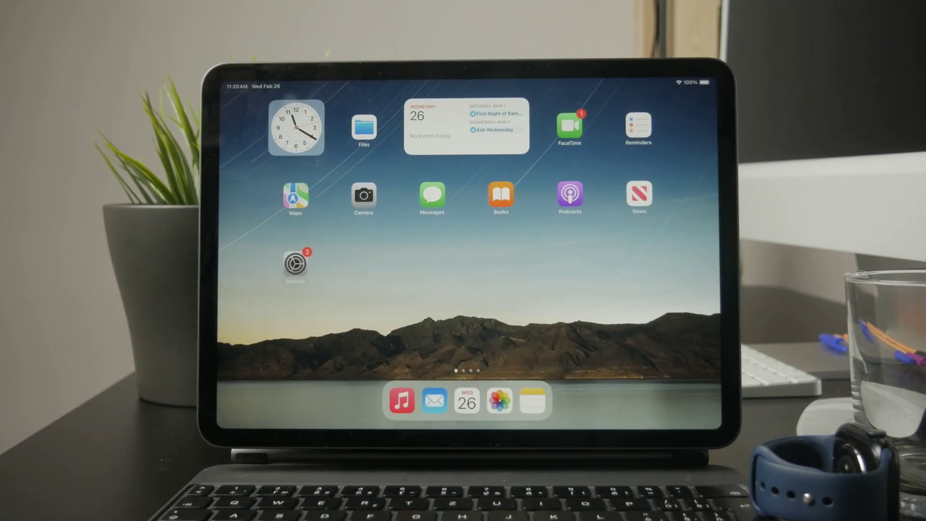